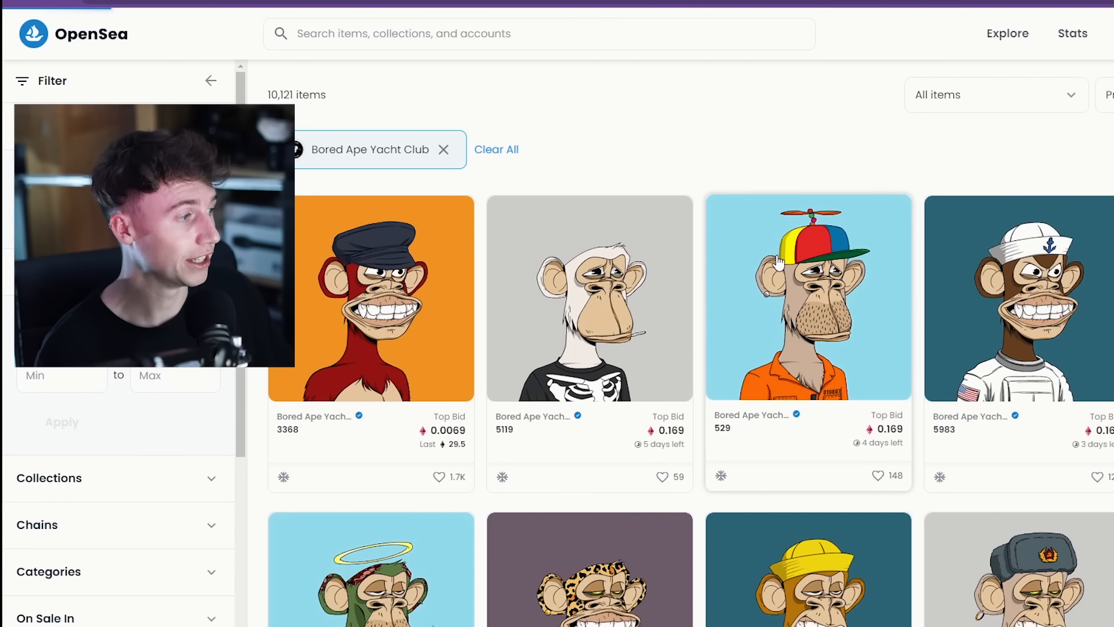
# Open Bored Ape #529 and examine its artwork alongside its listed traits.
pyautogui.click(778, 264)
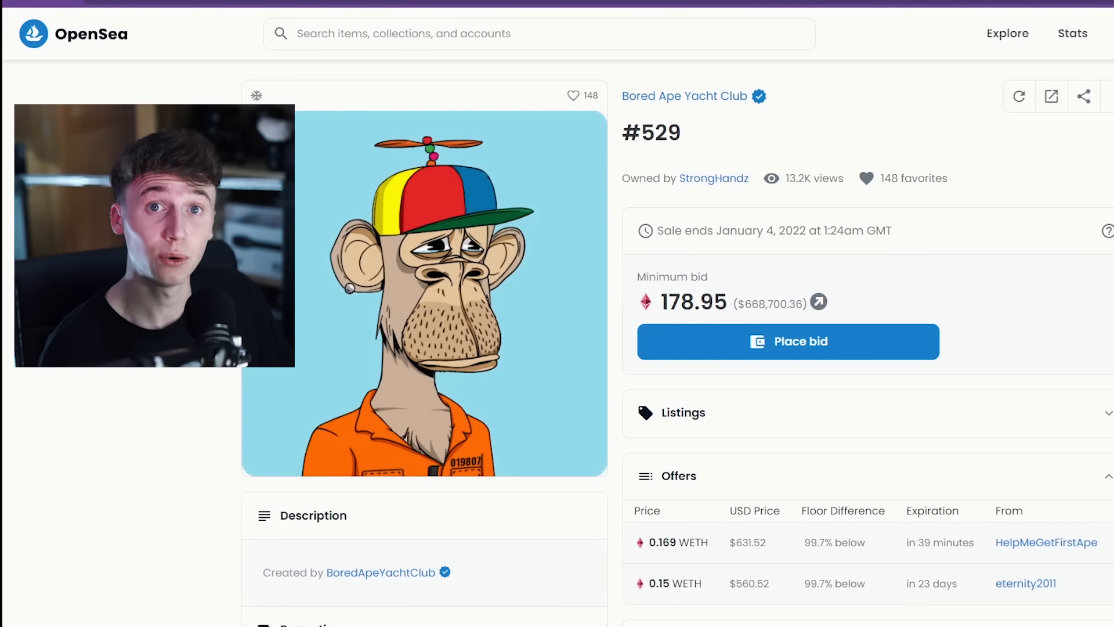
pyautogui.scroll(-4, 504, 463)
pyautogui.click(520, 406)
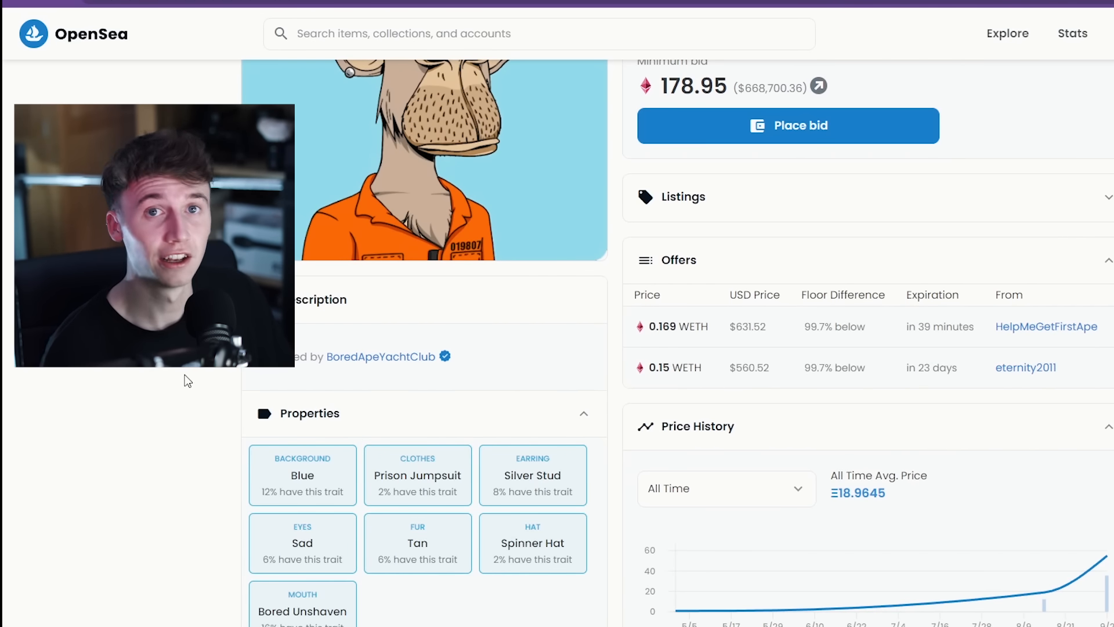
pyautogui.scroll(-2, 155, 375)
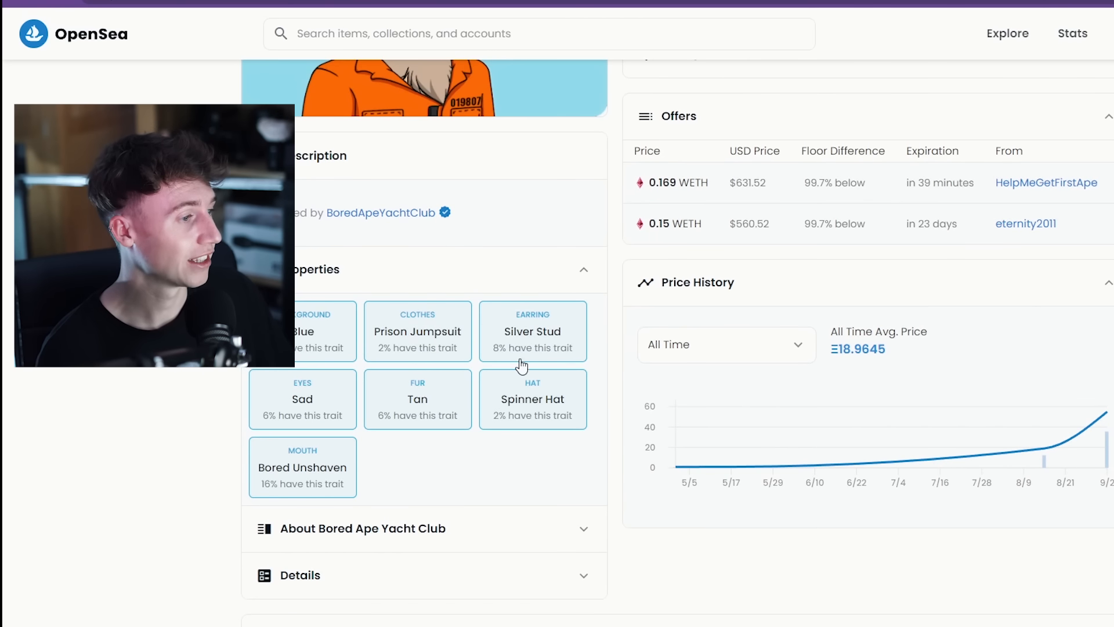
pyautogui.scroll(5, 519, 361)
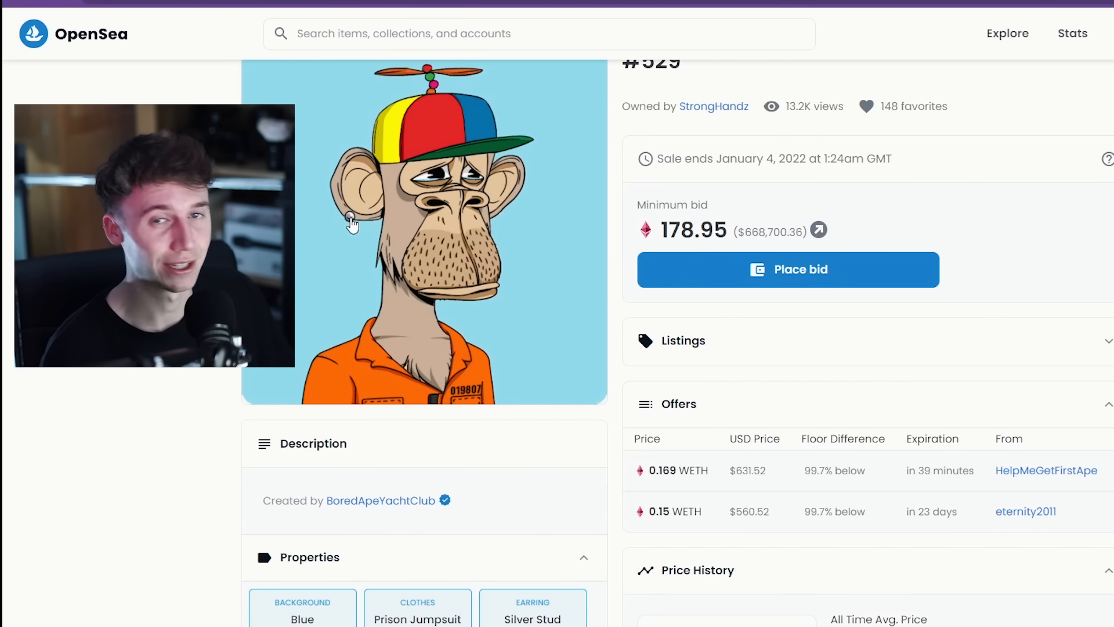
pyautogui.scroll(-4, 441, 348)
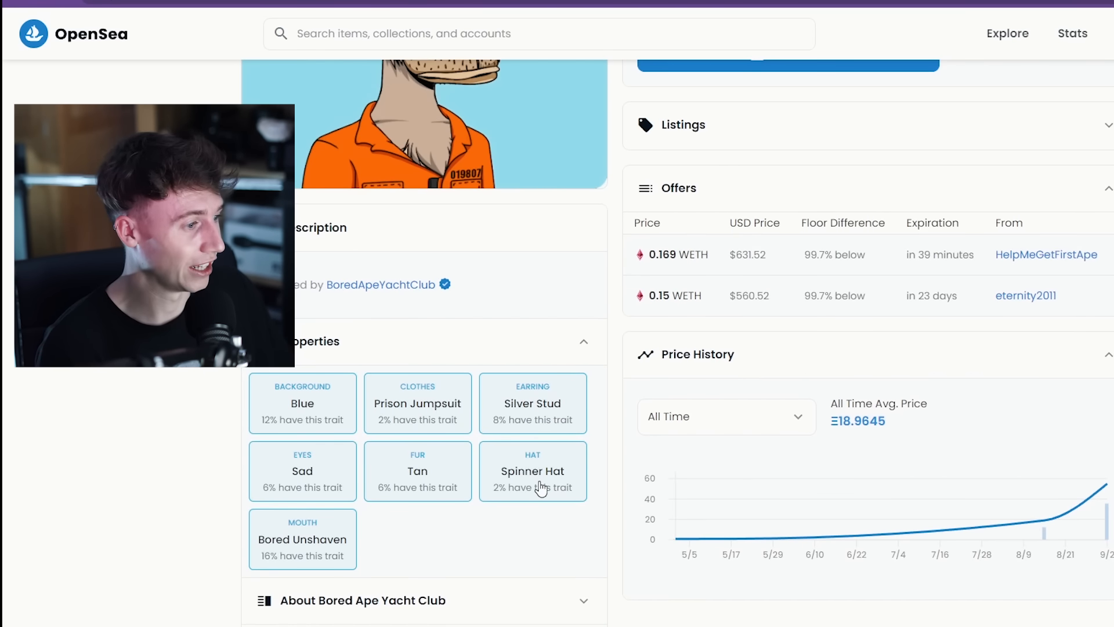
pyautogui.scroll(5, 523, 441)
pyautogui.scroll(-5, 600, 510)
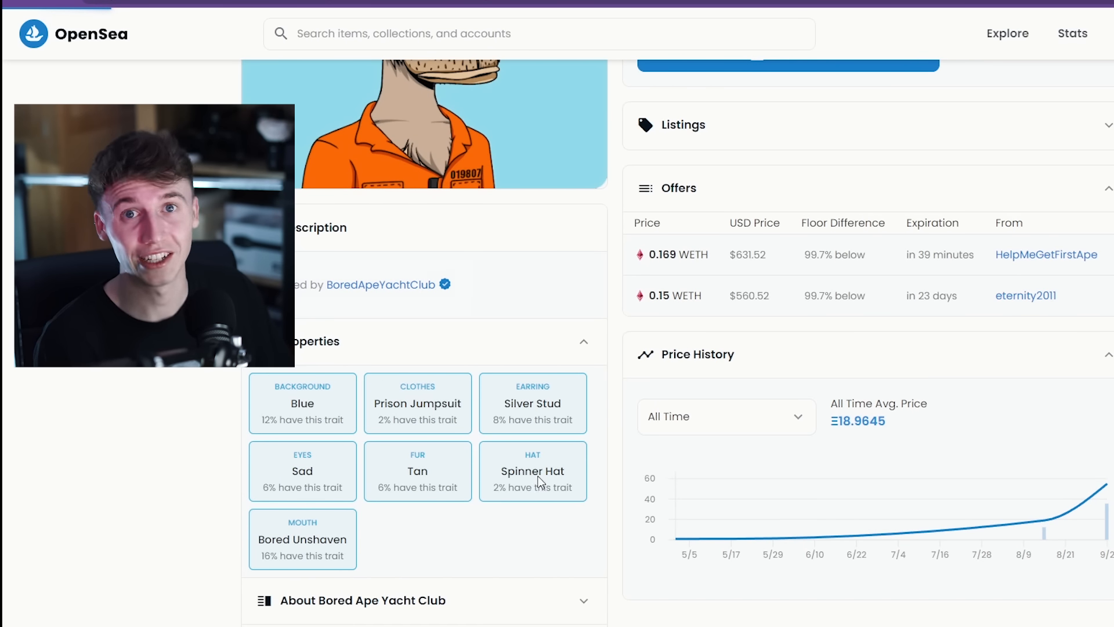
# Filter the Bored Ape Yacht Club collection by the Spinner Hat trait and browse the matching apes.
pyautogui.click(539, 484)
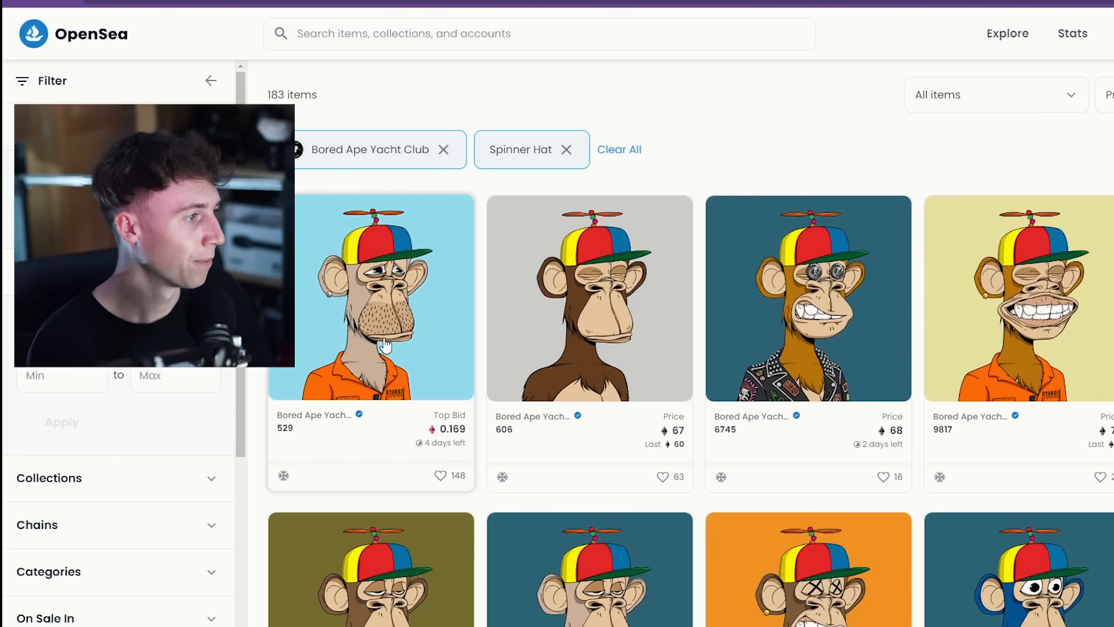
pyautogui.scroll(-3, 660, 393)
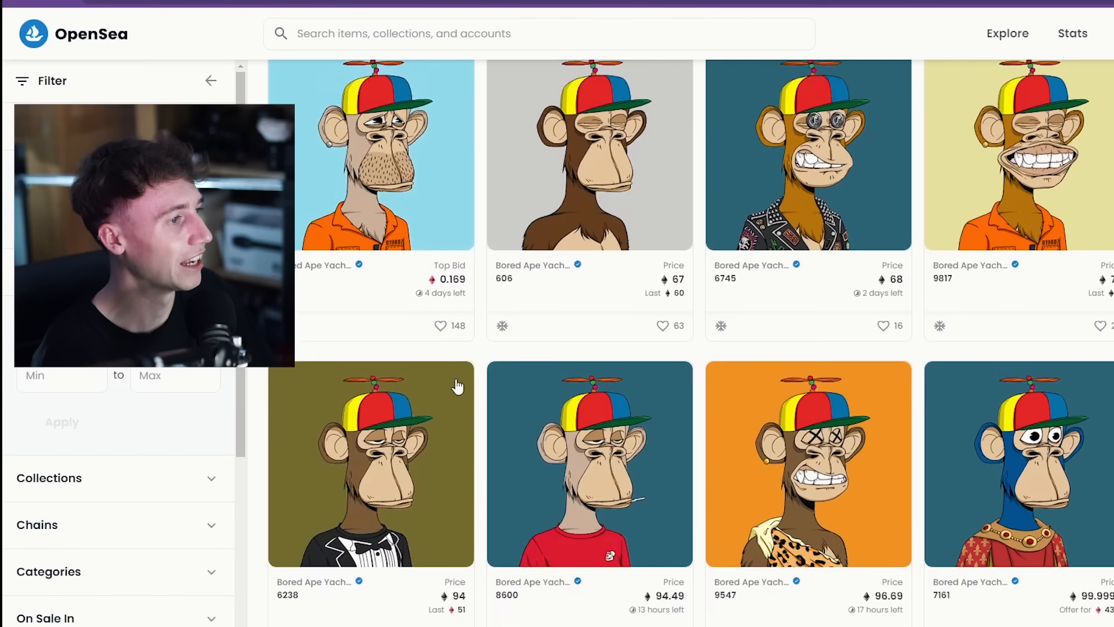
pyautogui.scroll(-1, 658, 435)
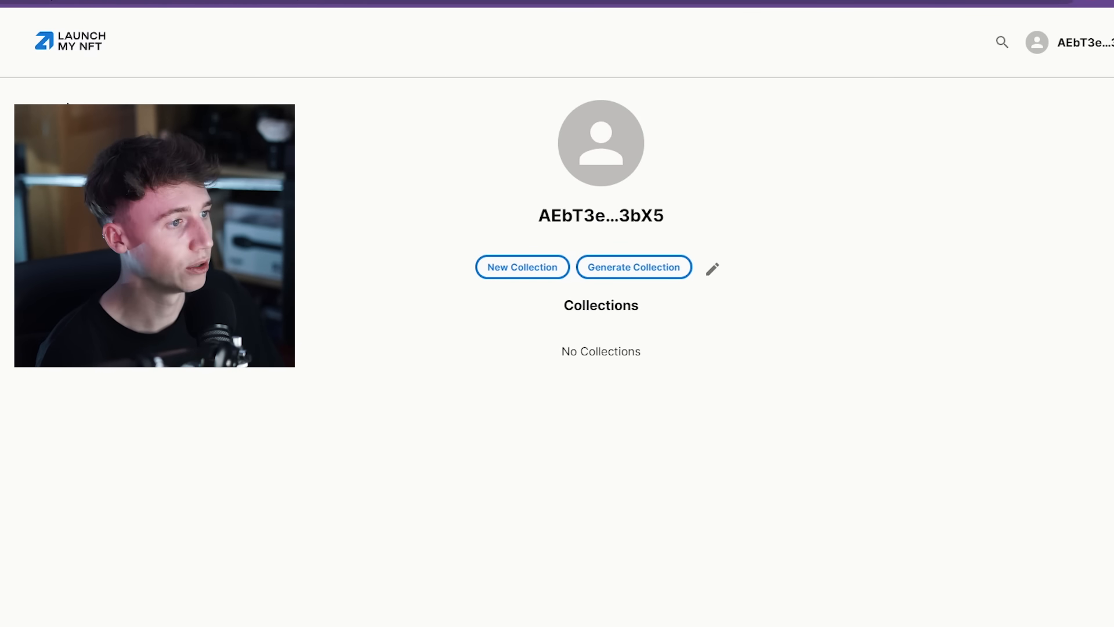
# On LaunchMyNFT, start generating a collection named Smileys with the symbol Smile and submit the collection details.
pyautogui.click(655, 269)
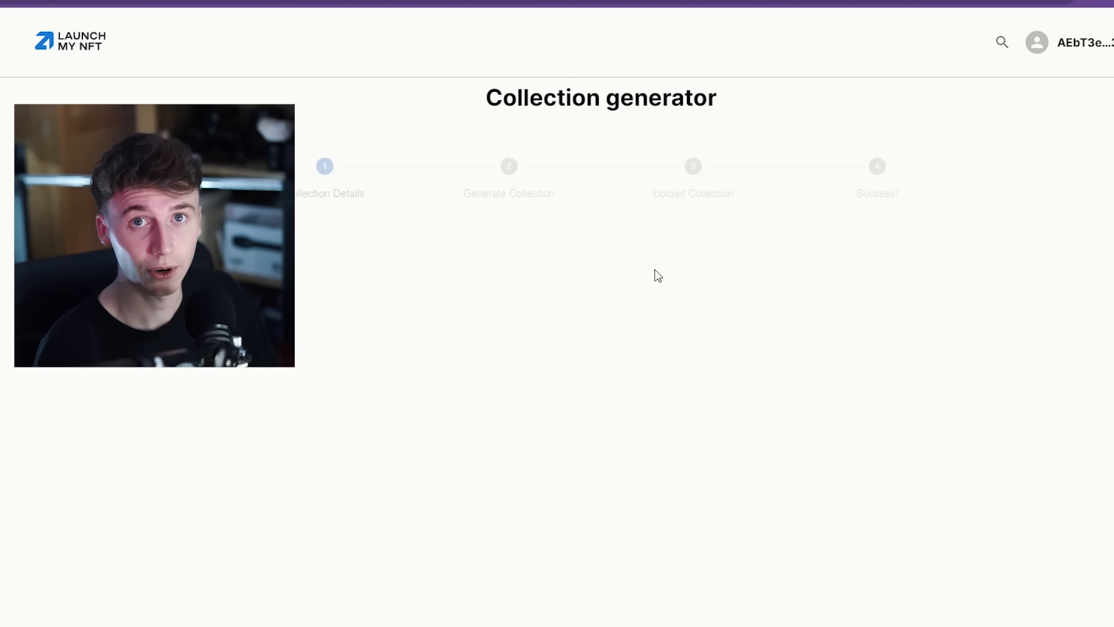
pyautogui.click(507, 357)
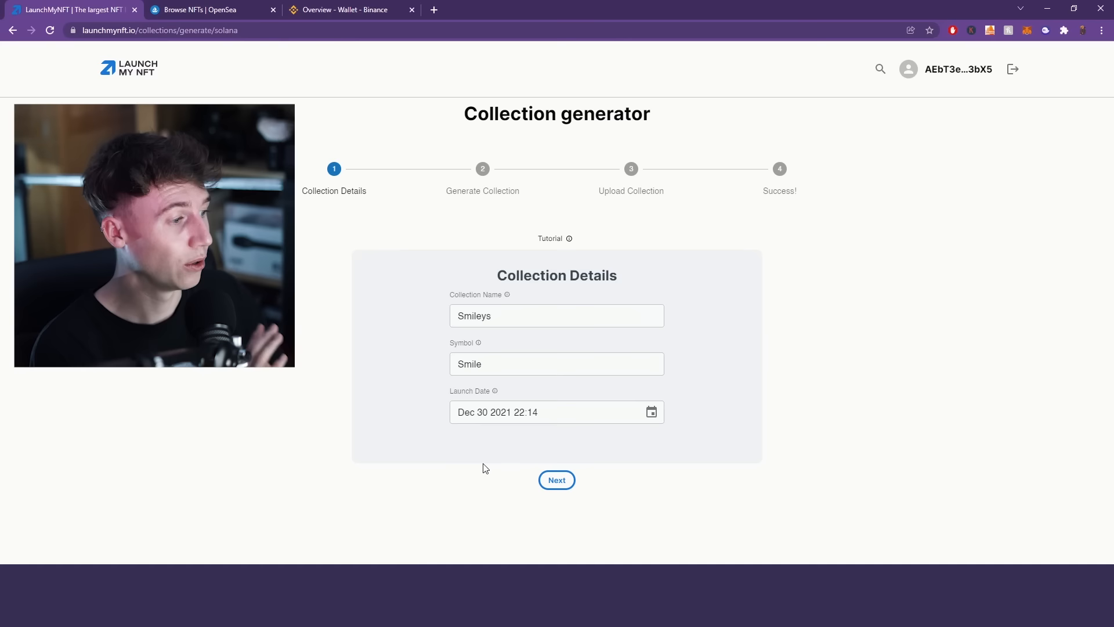
pyautogui.click(557, 481)
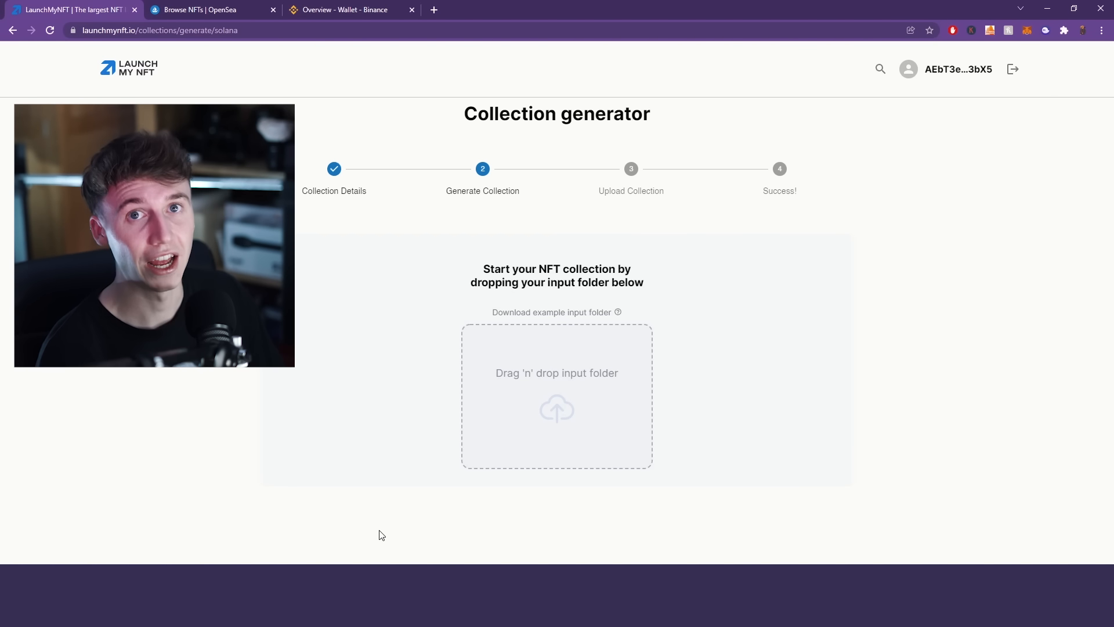
# Switch to File Explorer and examine the input_images layer folders, including the legendary and common subfolders of mouth.
pyautogui.moveTo(383, 609)
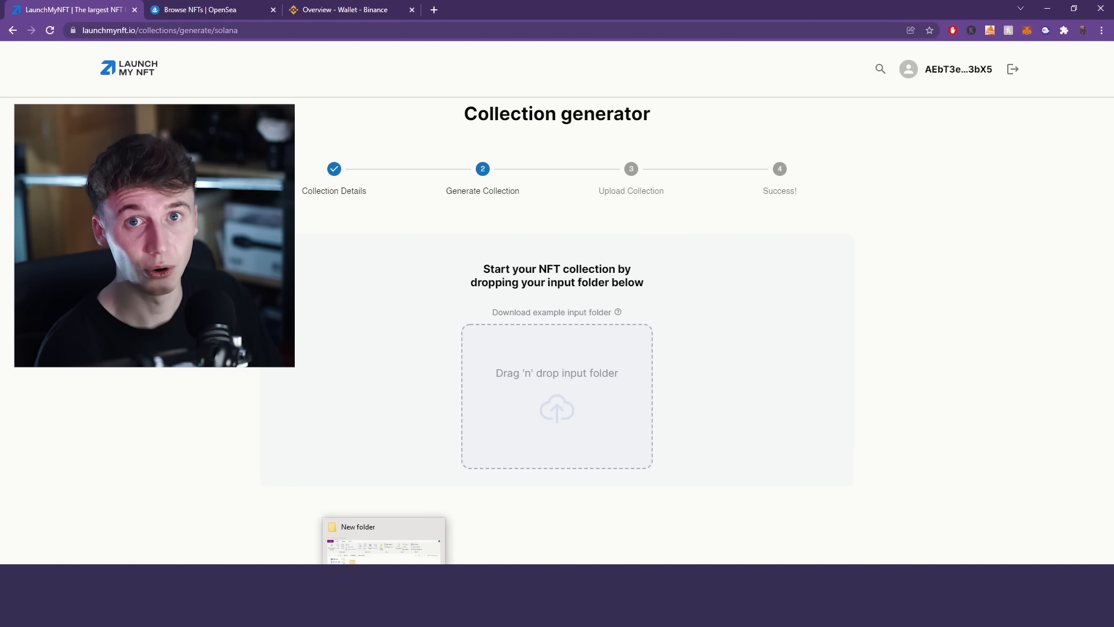
pyautogui.click(383, 561)
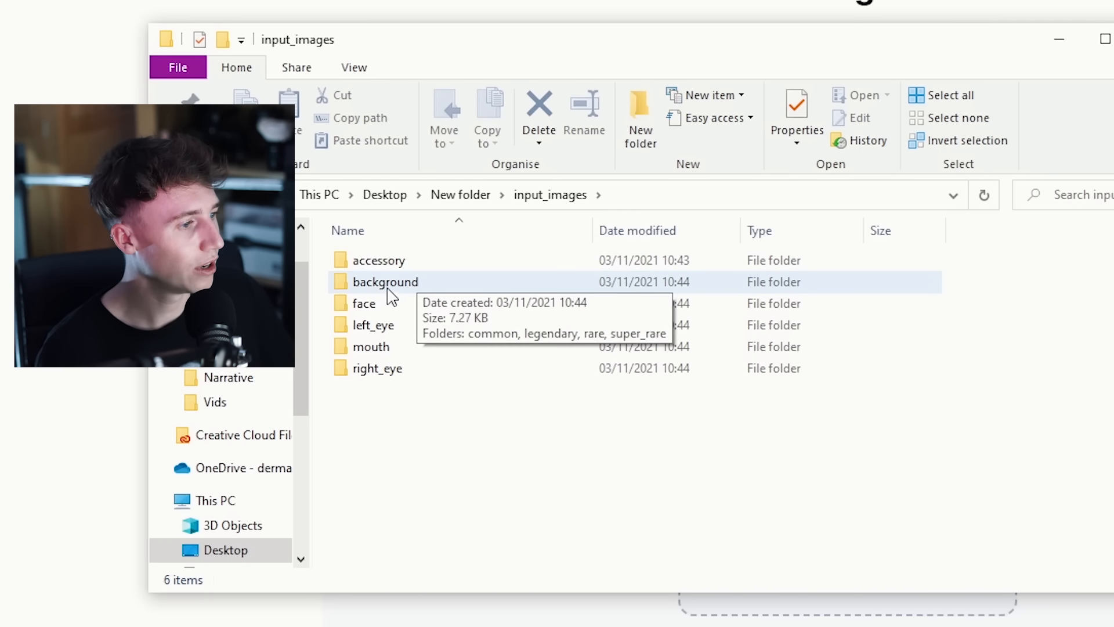
pyautogui.moveTo(388, 313)
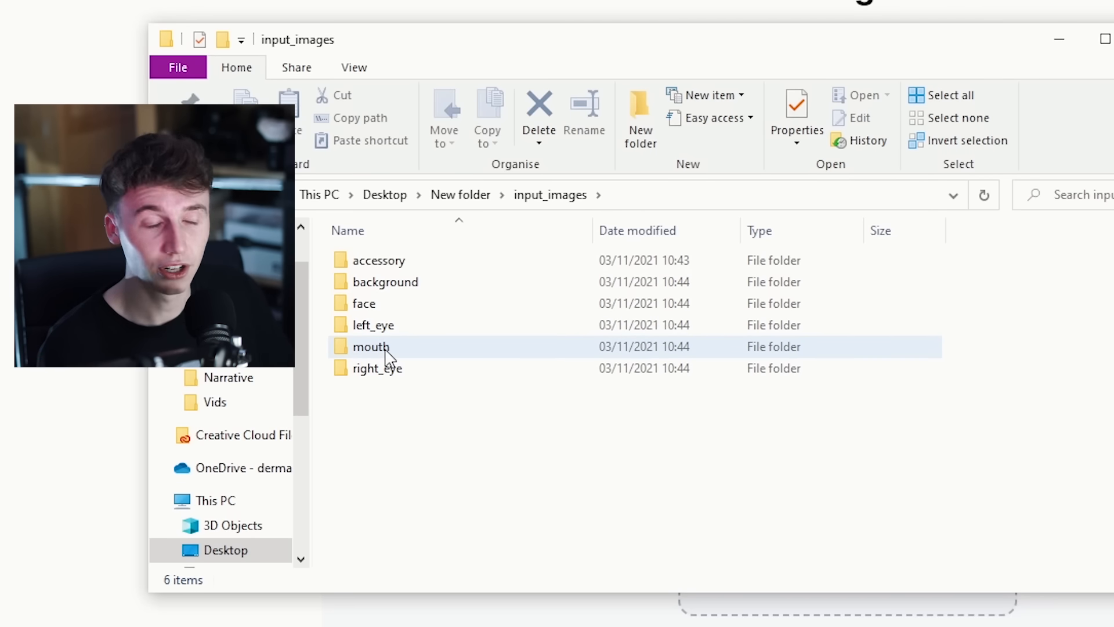
pyautogui.doubleClick(387, 348)
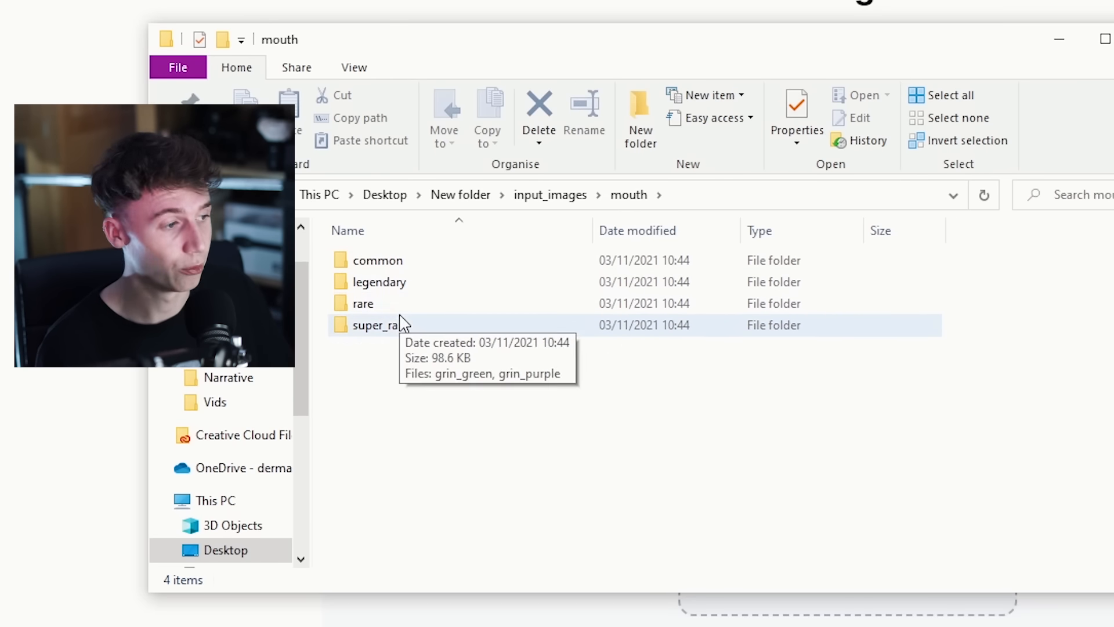
pyautogui.doubleClick(402, 284)
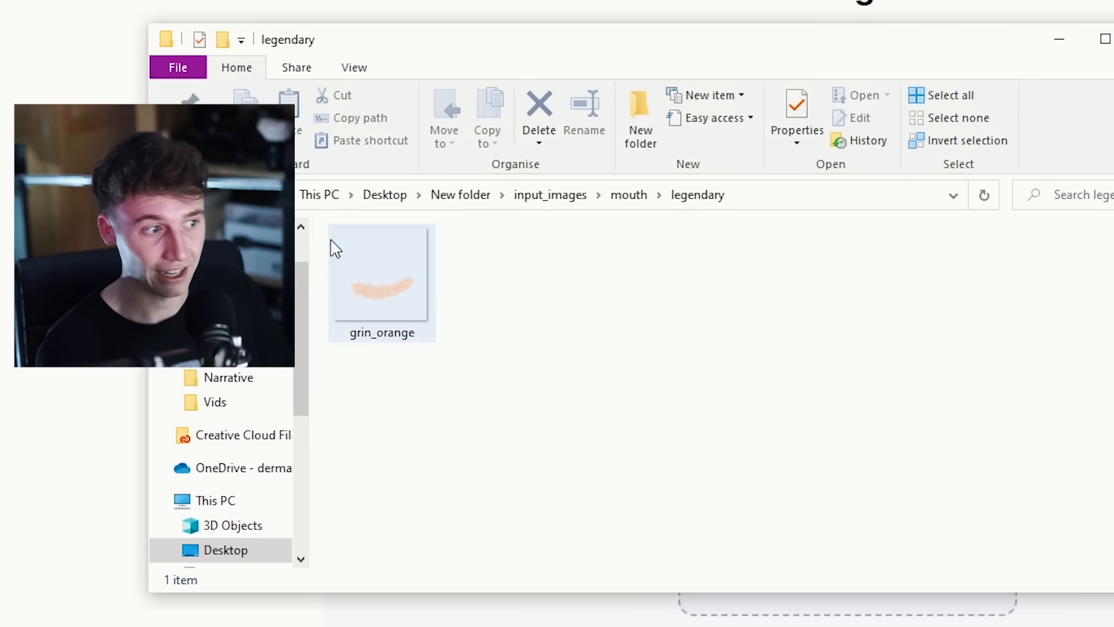
pyautogui.hotkey('alt', 'Left')
pyautogui.doubleClick(399, 260)
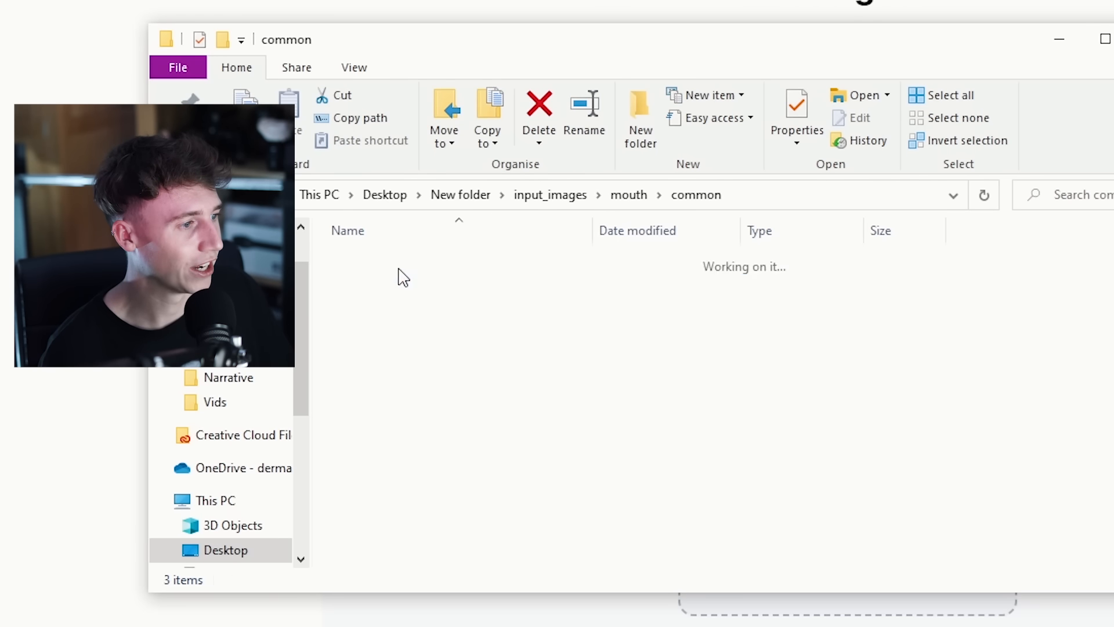
pyautogui.hotkey('alt', 'Left')
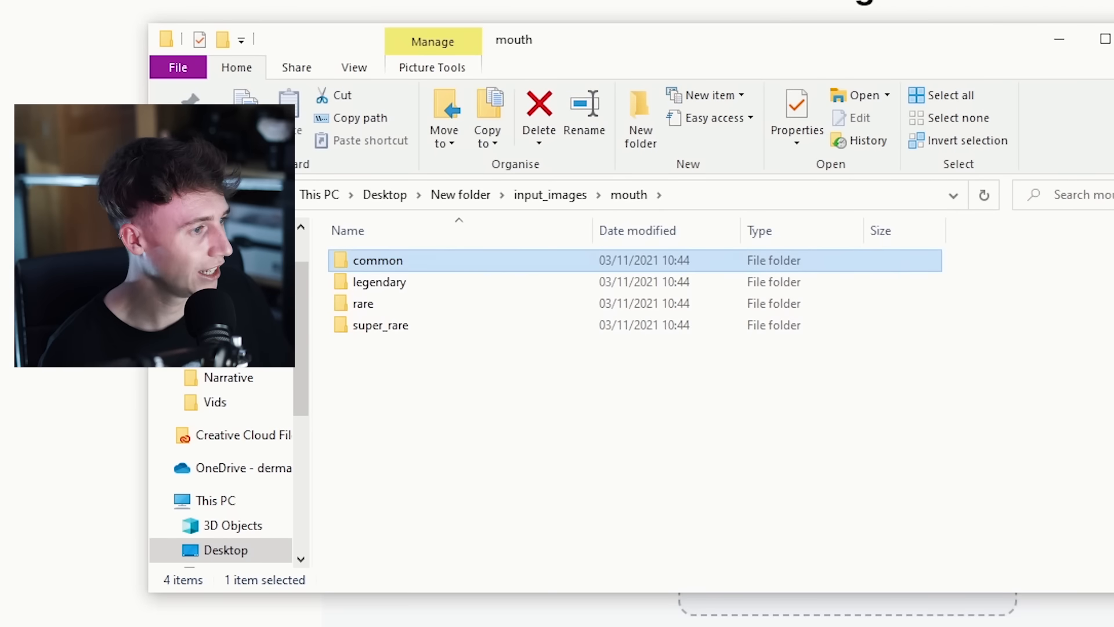
pyautogui.hotkey('alt', 'Left')
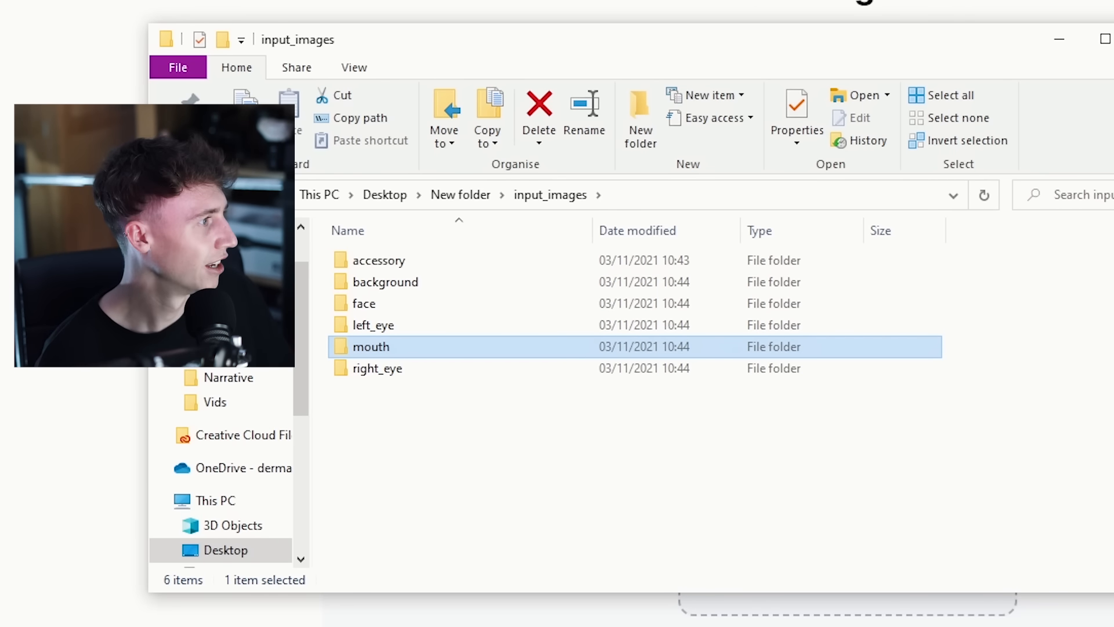
# Upload the input_images folder from New folder to the LaunchMyNFT collection generator.
pyautogui.click(465, 196)
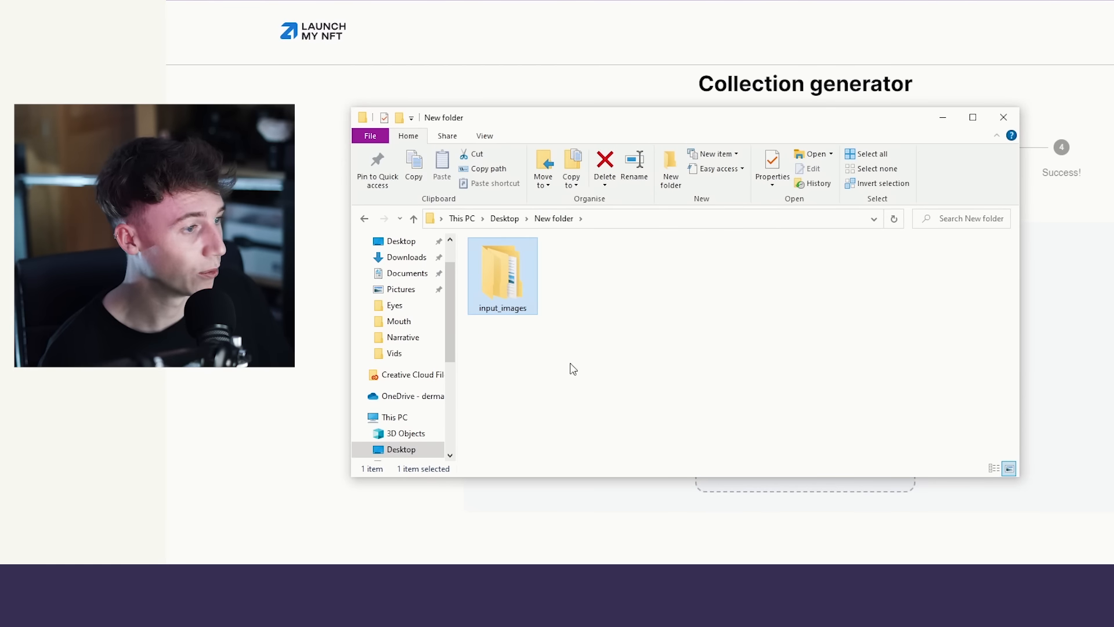
pyautogui.moveTo(610, 117); pyautogui.dragTo(511, 44)
pyautogui.moveTo(408, 195); pyautogui.dragTo(803, 455)
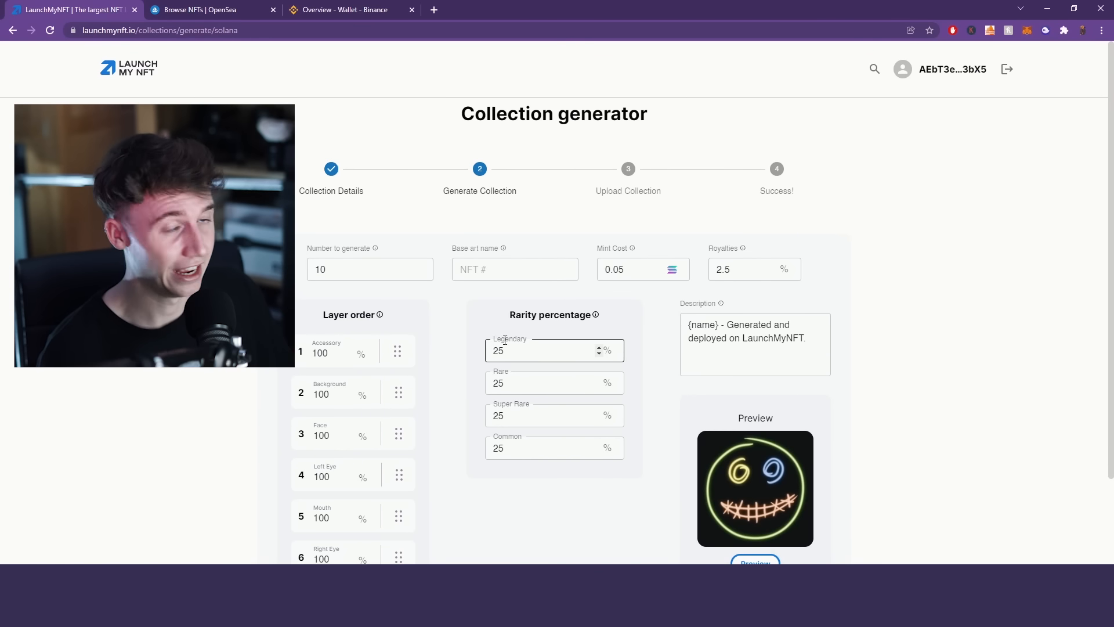
# Set the number to generate to 100, the base art name to Smiles and the mint cost to 0.00.
pyautogui.click(364, 268)
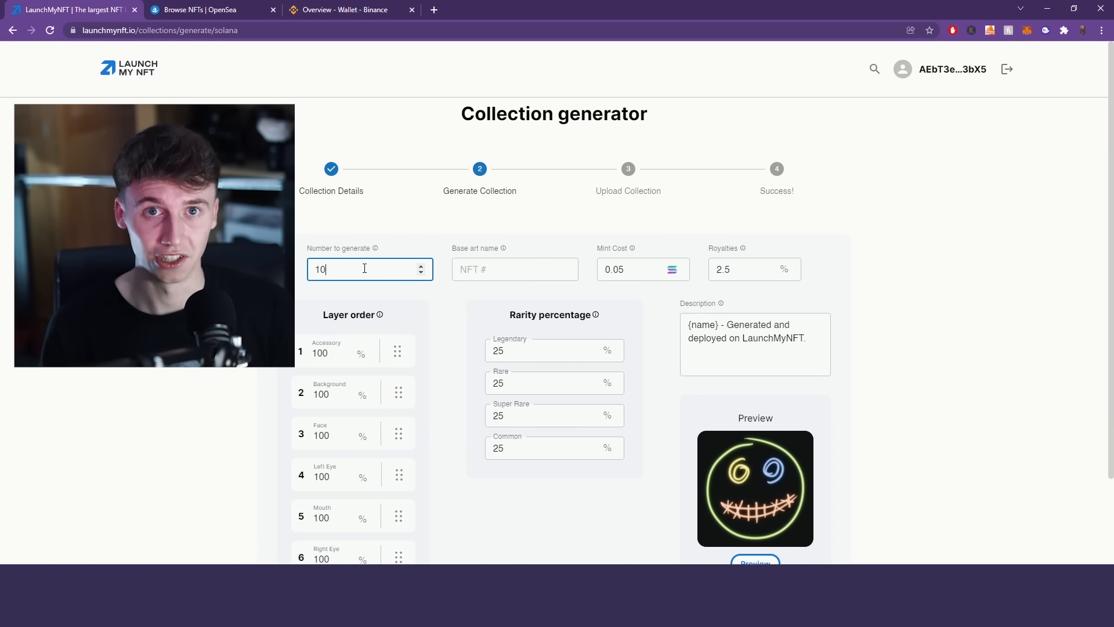
pyautogui.write('0')
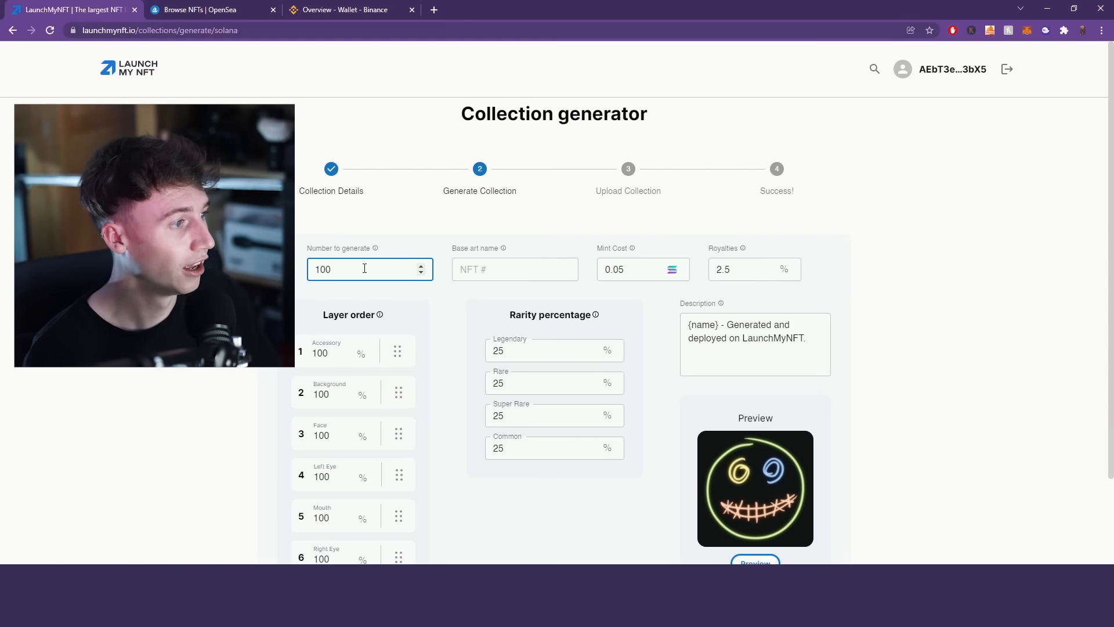
pyautogui.click(488, 270)
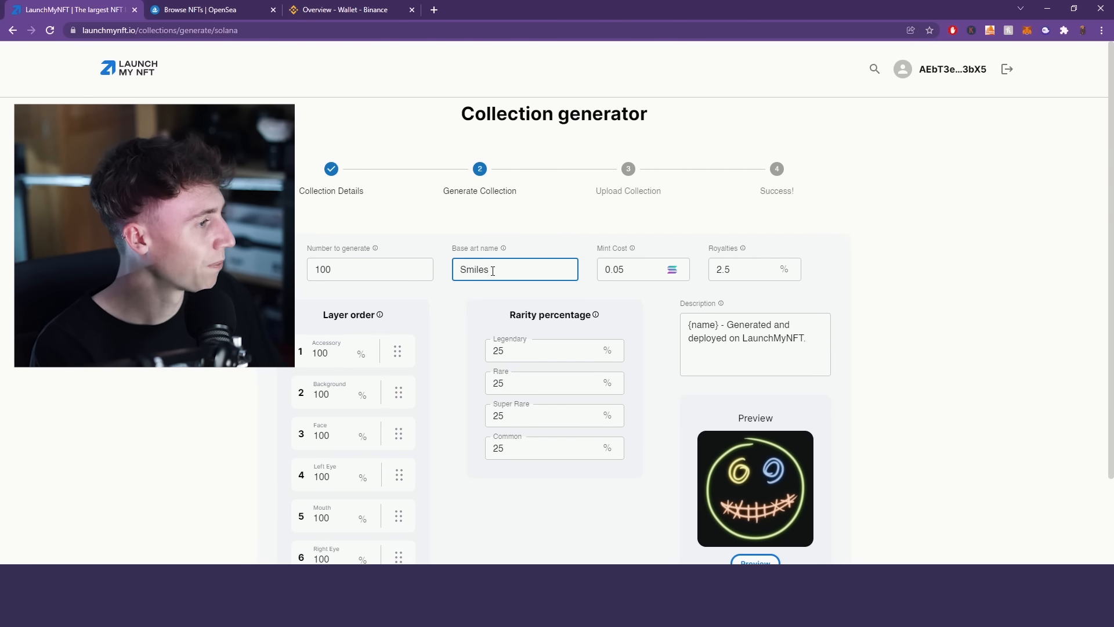
pyautogui.click(633, 267)
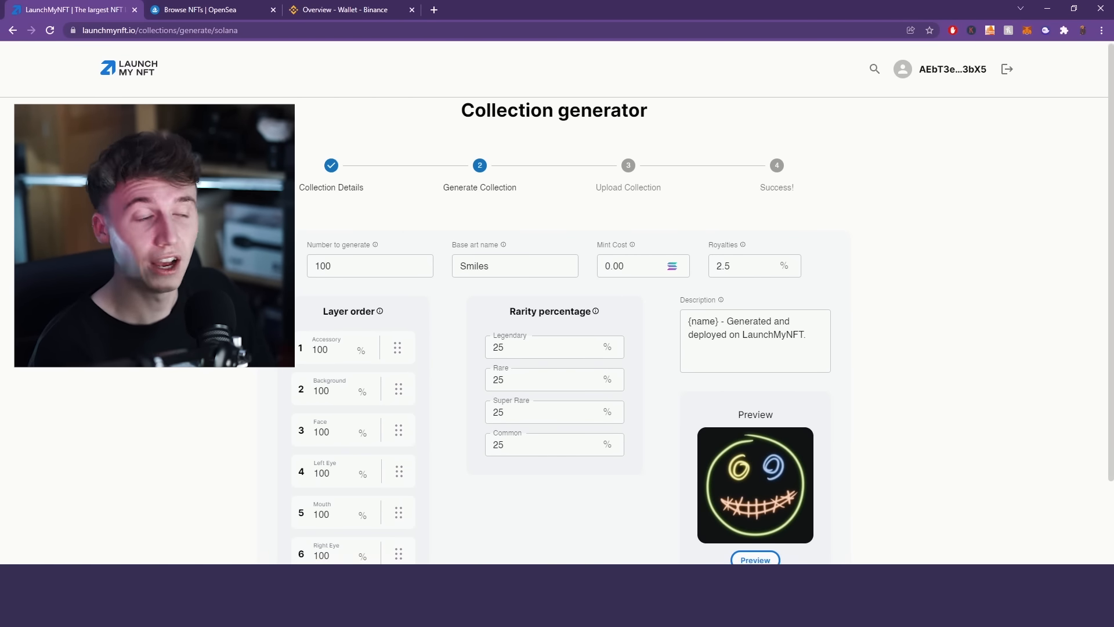
# Move the Background layer to first place in the layer order and generate a fresh preview.
pyautogui.scroll(-2, 414, 252)
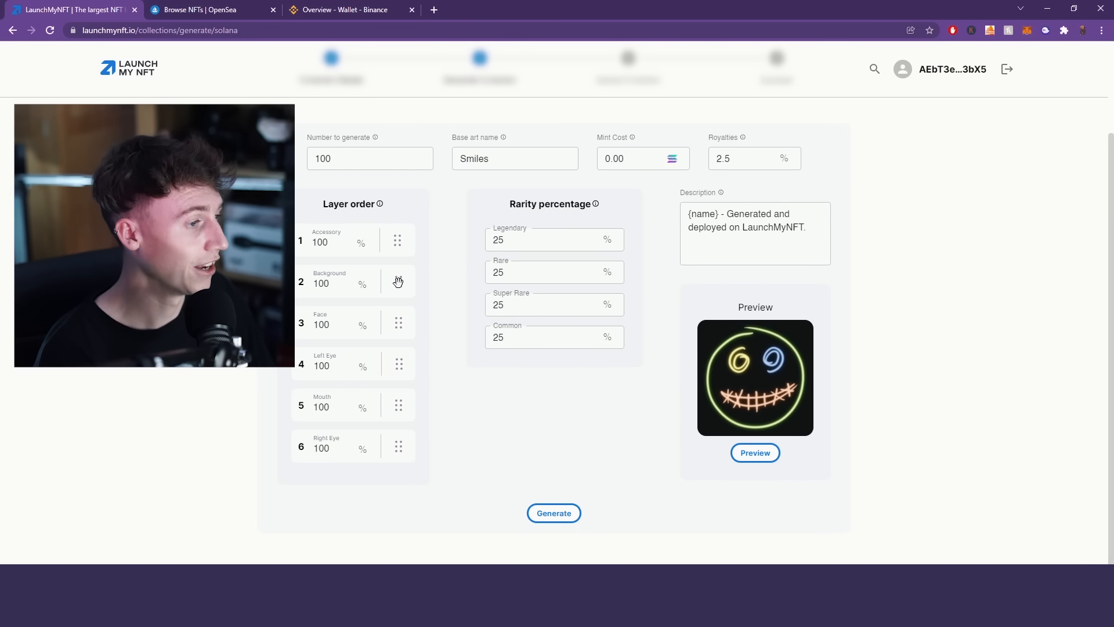
pyautogui.moveTo(399, 284); pyautogui.dragTo(392, 239)
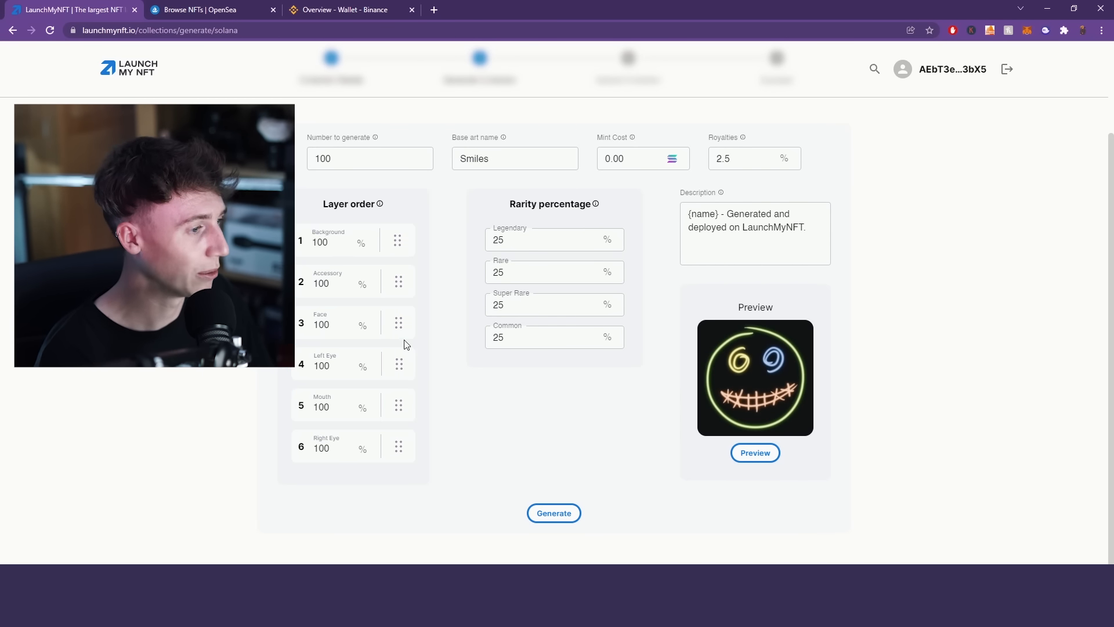
pyautogui.click(748, 452)
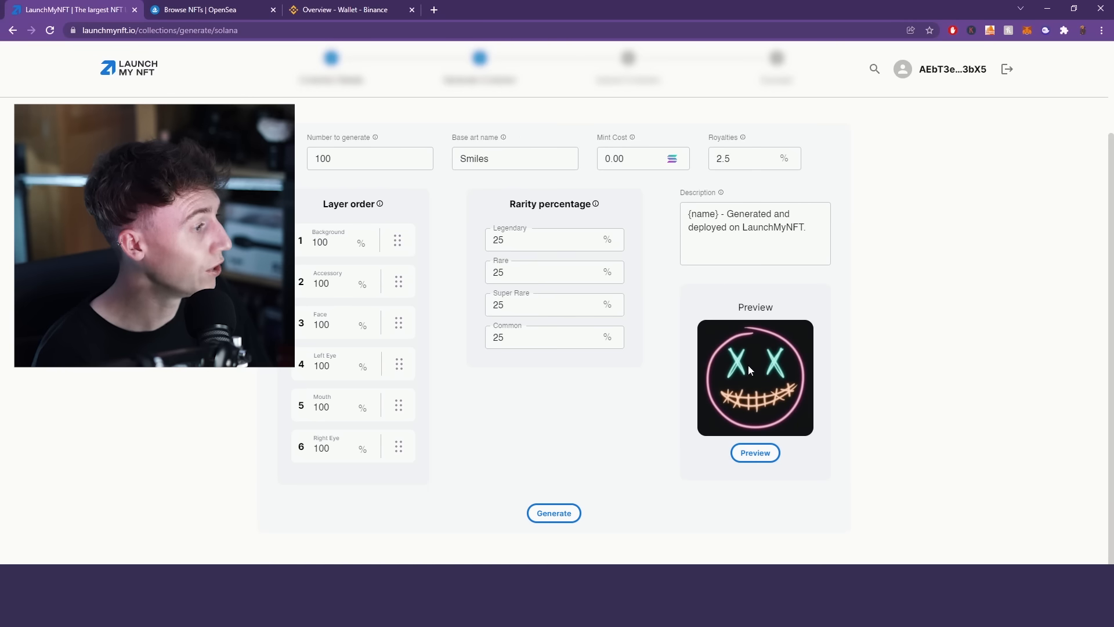
# Set the rarity percentages to 60 for Common, 5 for Super Rare, 10 for Rare and 25 for Legendary.
pyautogui.doubleClick(494, 239)
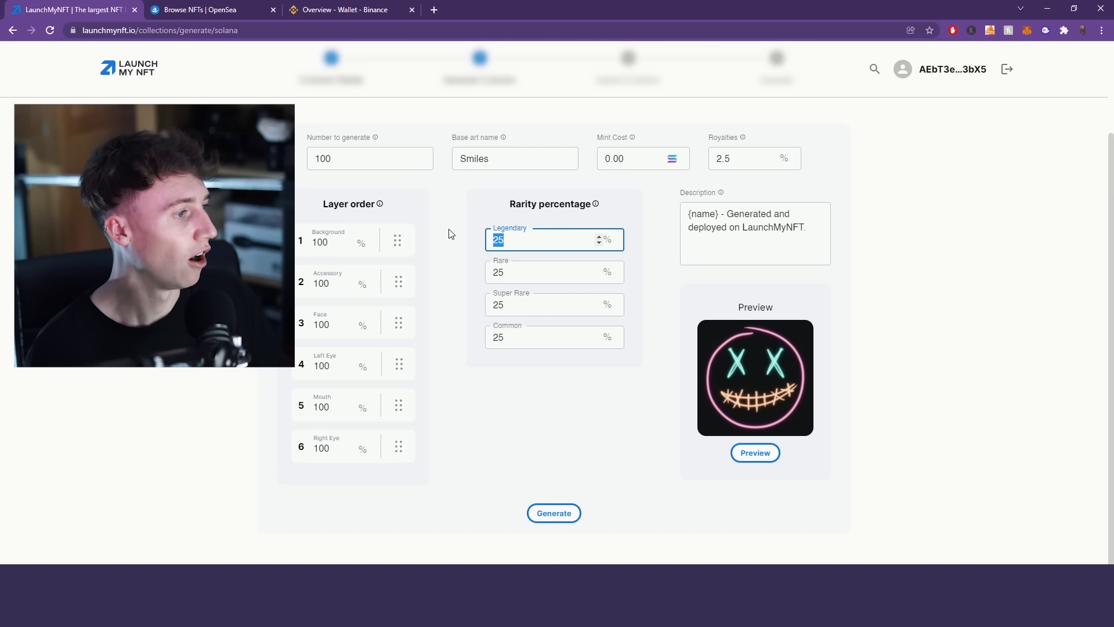
pyautogui.click(509, 329)
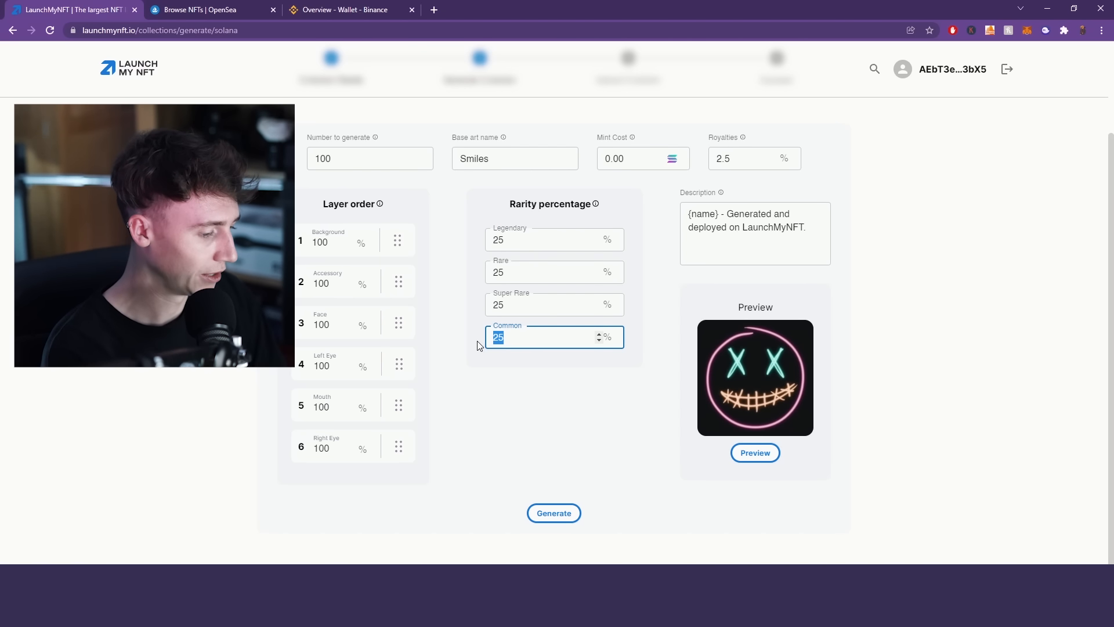
pyautogui.click(486, 304)
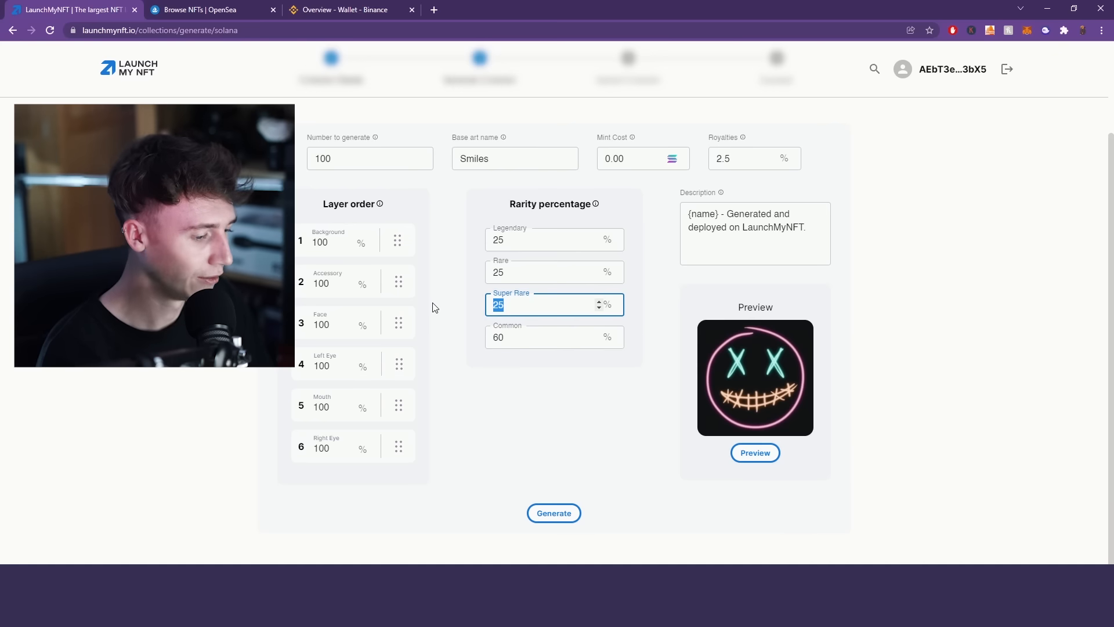
pyautogui.click(513, 283)
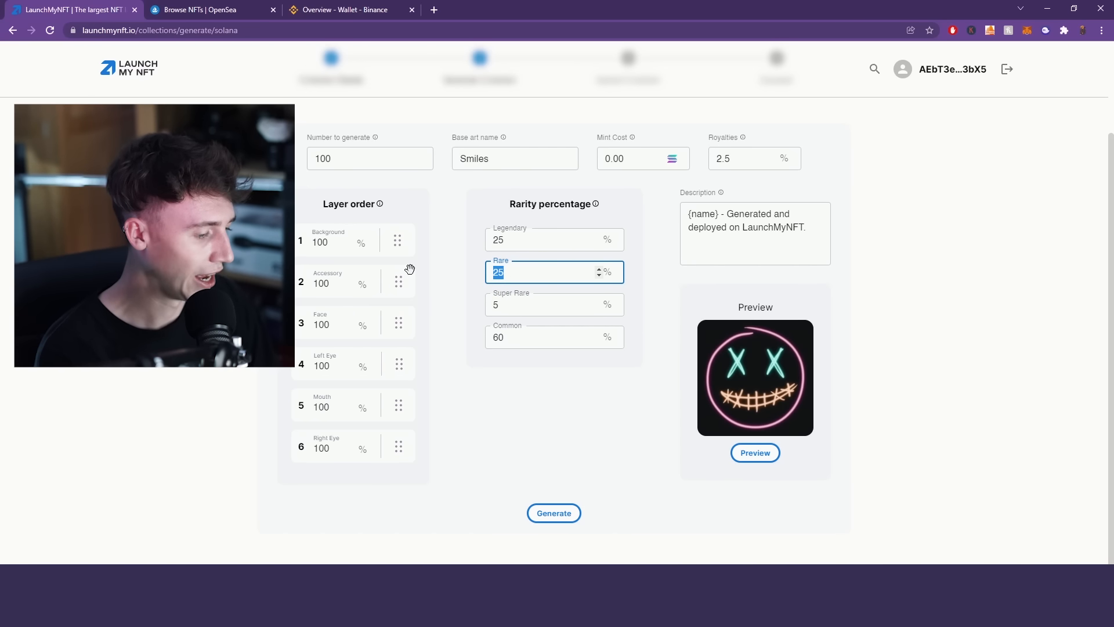
pyautogui.click(506, 243)
pyautogui.write('2')
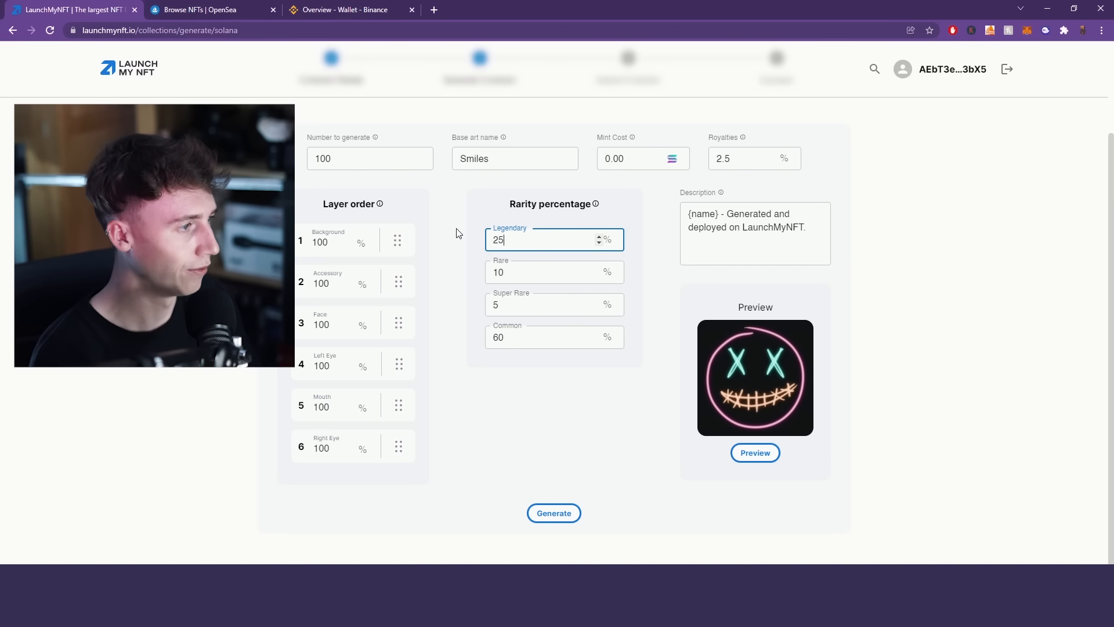
pyautogui.click(587, 428)
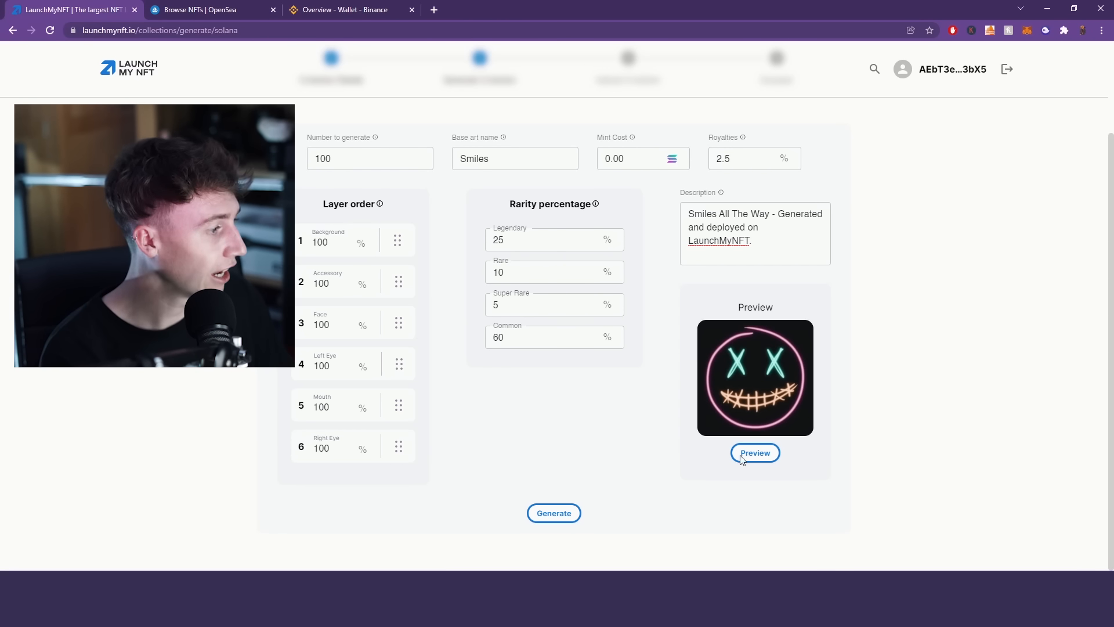
# Refresh the artwork preview with new random combinations and generate the Smiles collection.
pyautogui.click(755, 453)
pyautogui.click(755, 453)
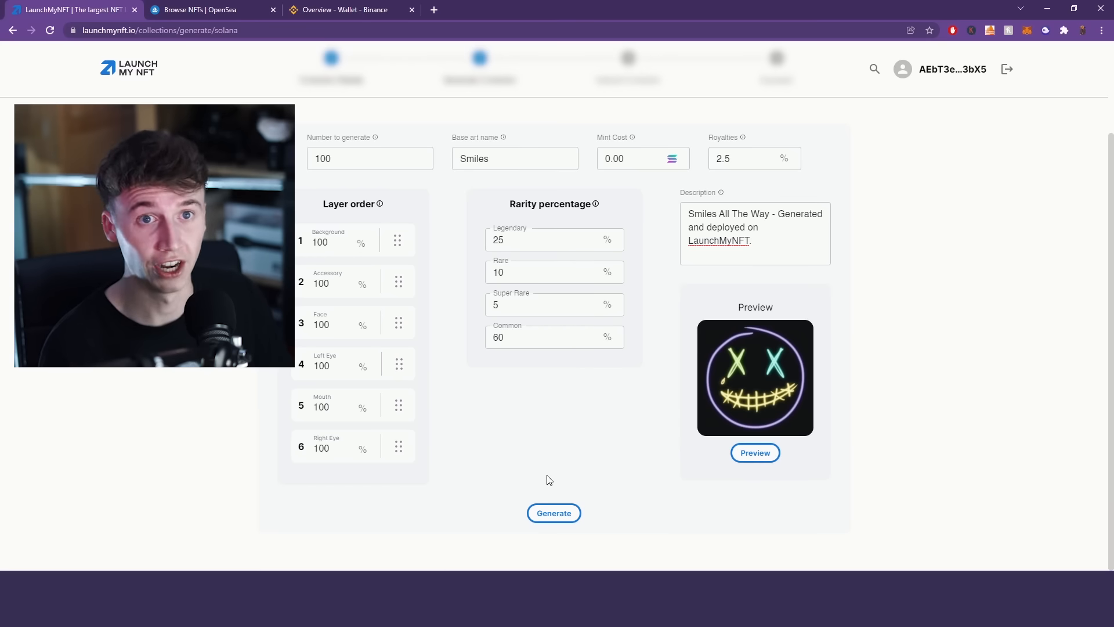
pyautogui.scroll(2, 553, 453)
pyautogui.scroll(-2, 486, 414)
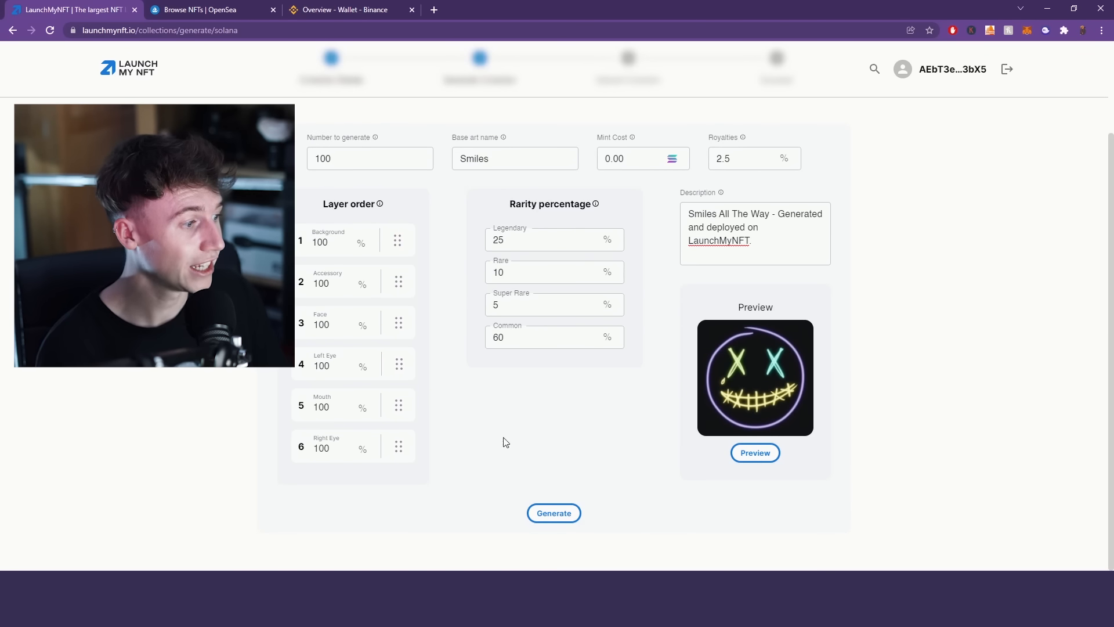
pyautogui.click(566, 521)
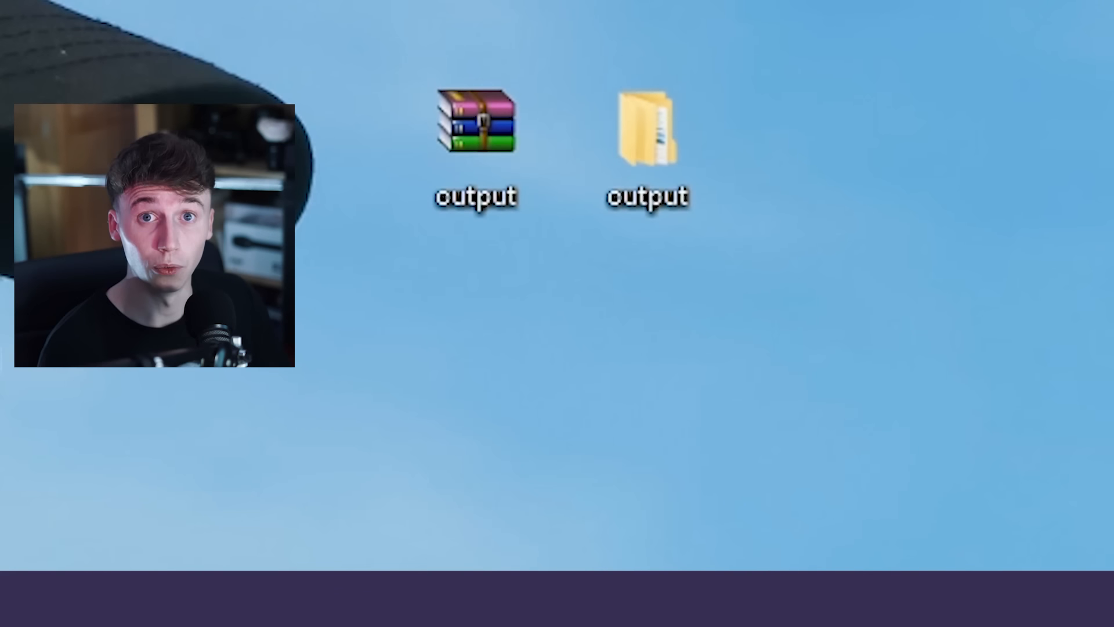
# Extract the output archive on the desktop to its own output folder and open that folder.
pyautogui.moveTo(293, 1); pyautogui.dragTo(497, 367)
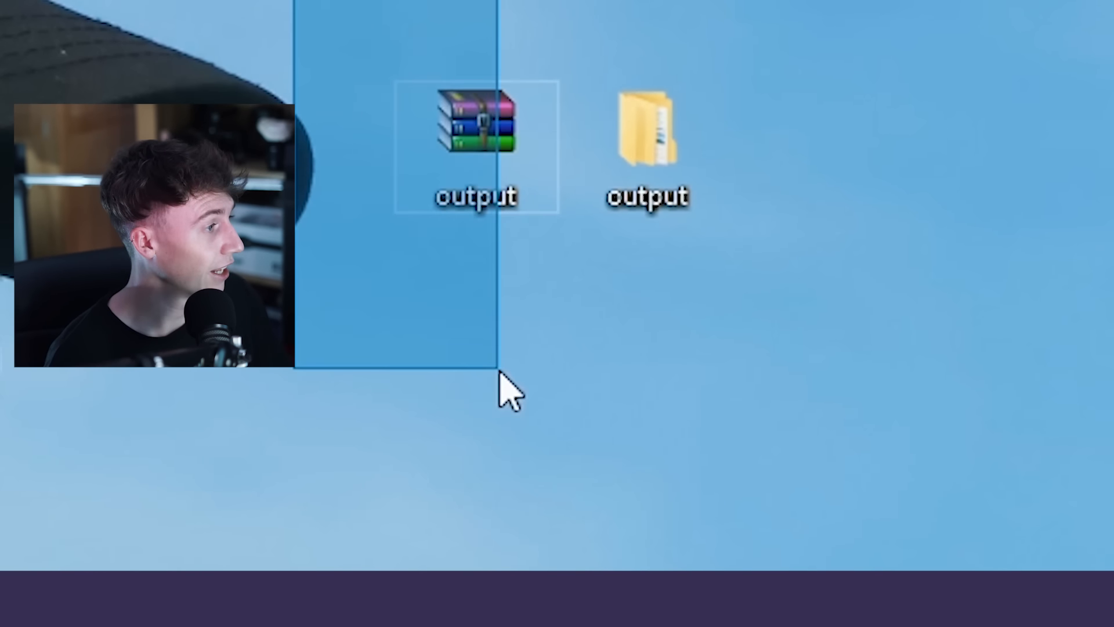
pyautogui.rightClick(485, 113)
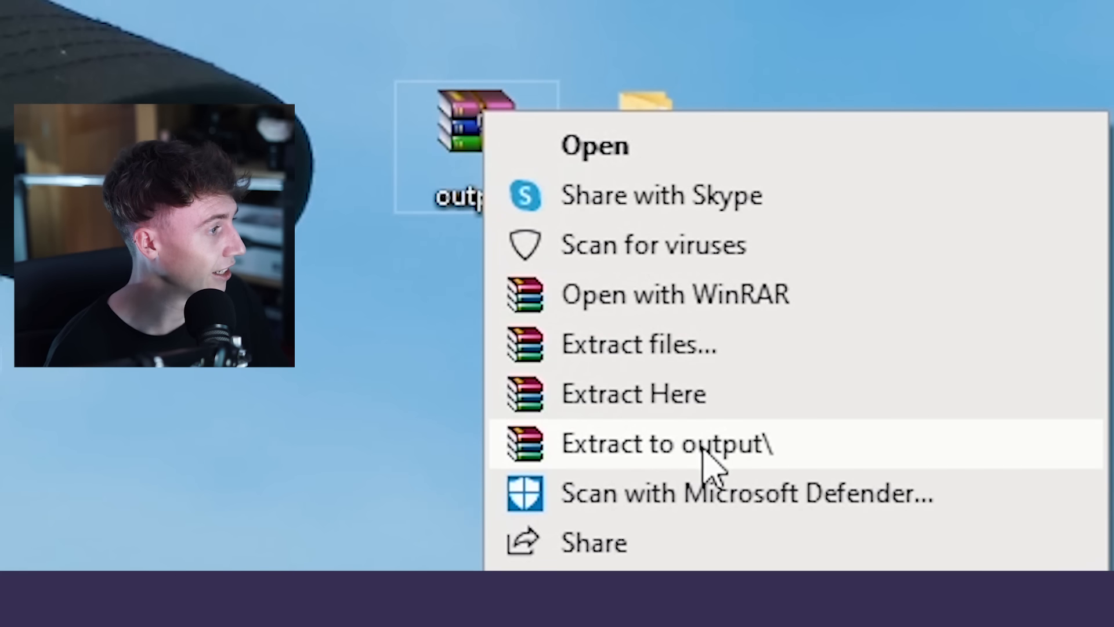
pyautogui.click(703, 452)
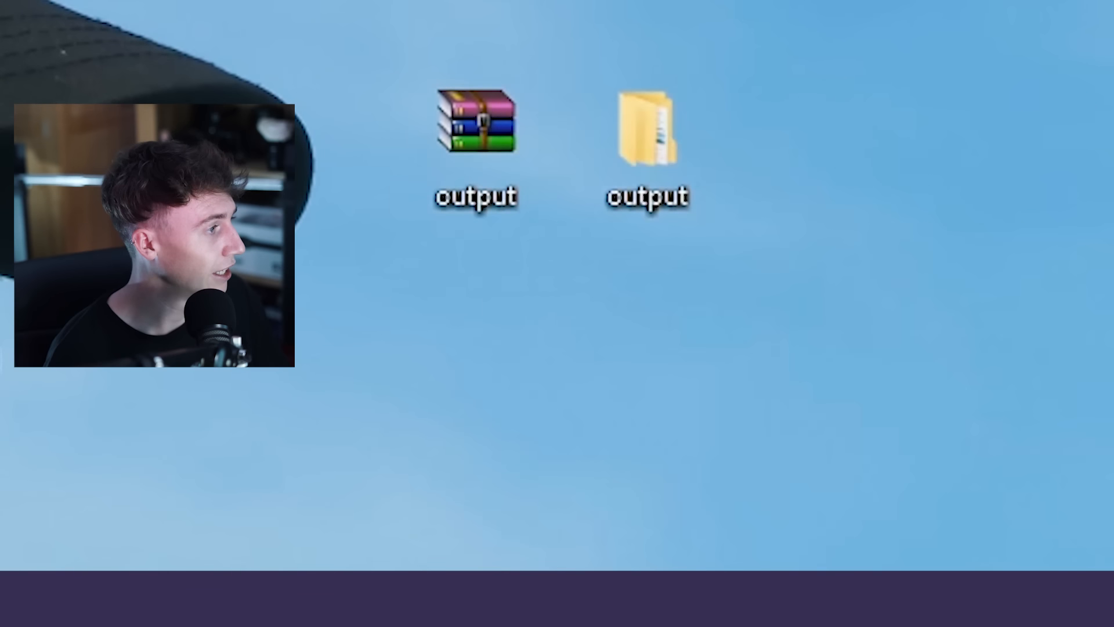
pyautogui.doubleClick(658, 139)
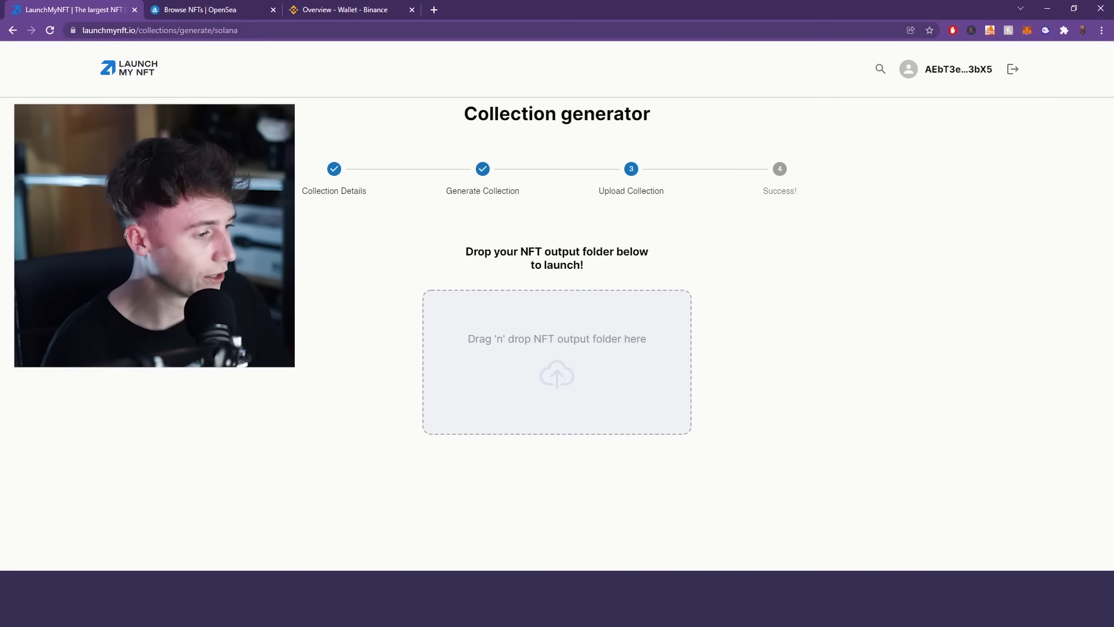
# Upload the output folder from the Blank folder on the desktop to the collection generator's NFT output drop area.
pyautogui.moveTo(383, 615)
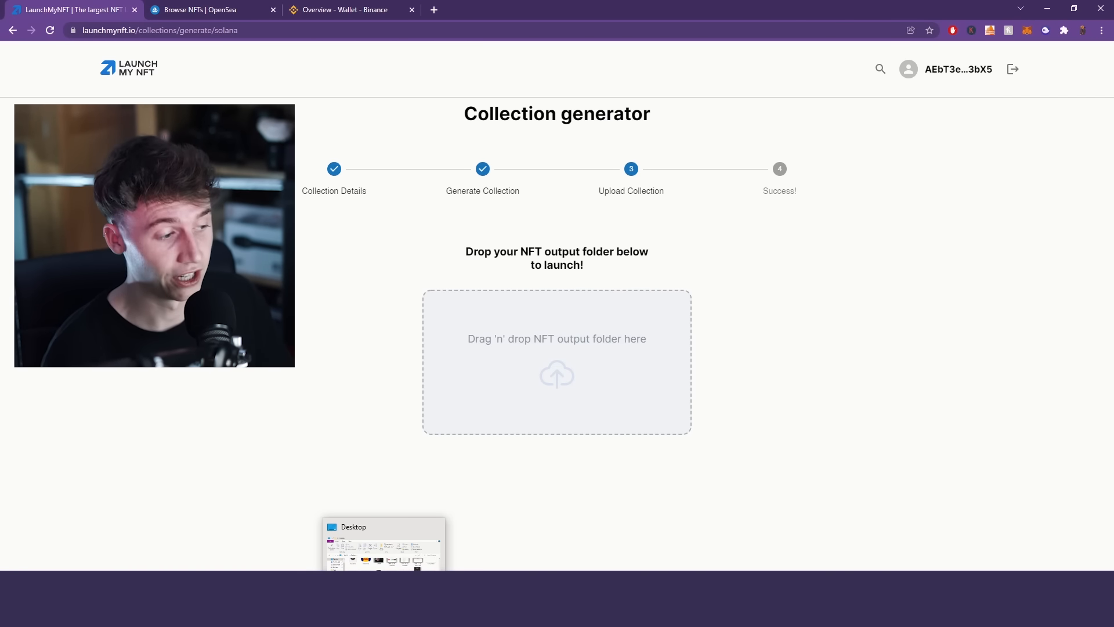
pyautogui.click(384, 548)
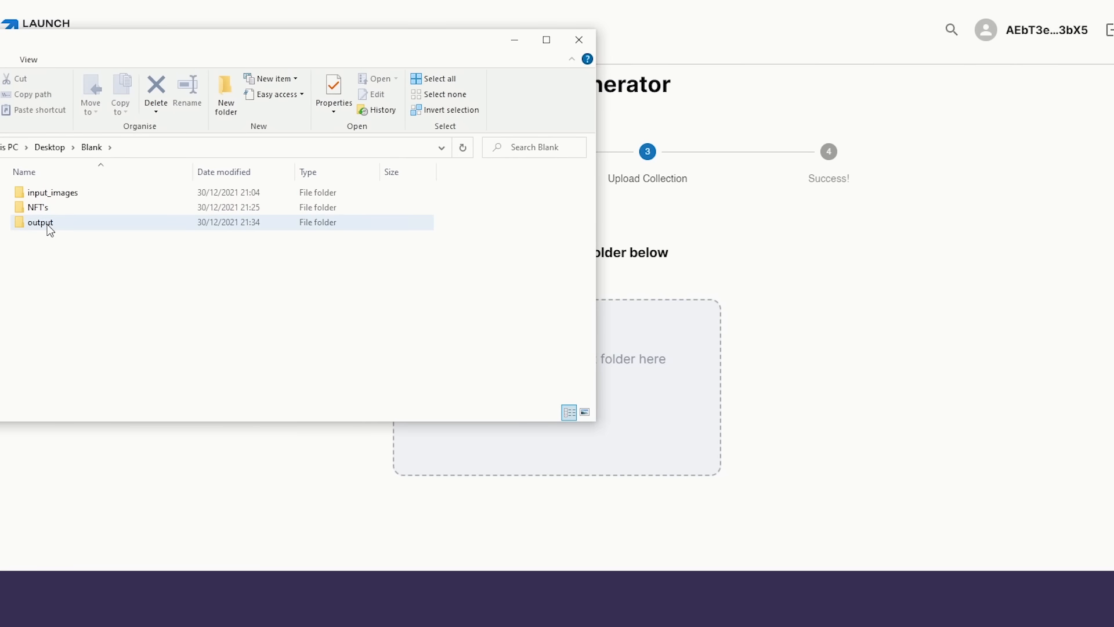
pyautogui.moveTo(47, 224); pyautogui.dragTo(659, 409)
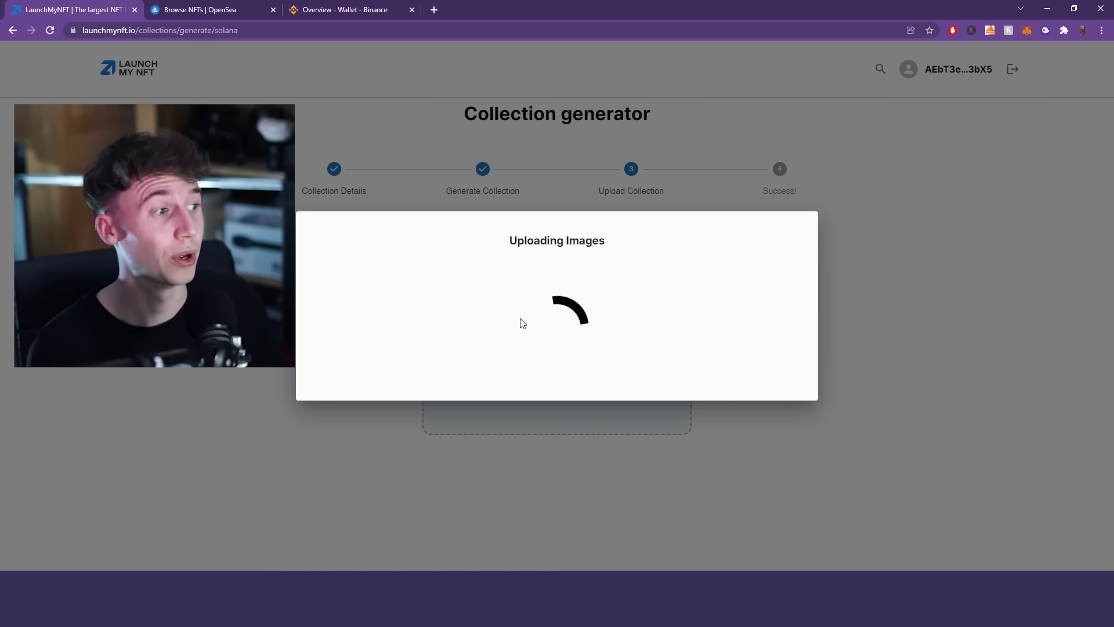